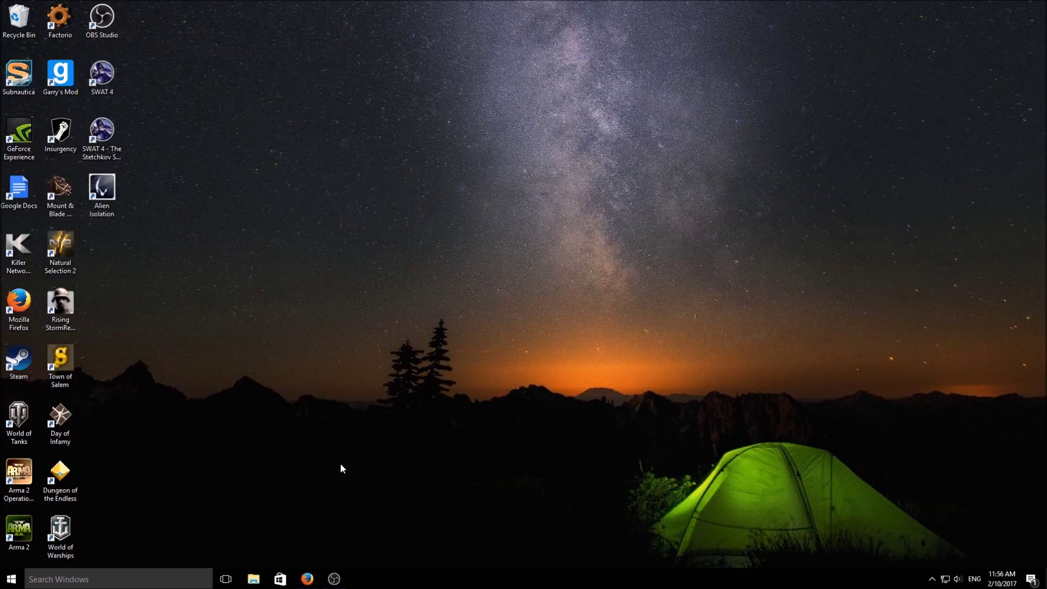
Step: Open the OBS Studio website in Firefox and request the Windows 7+ installer, cancelling the file save
{"action": "left_click", "coordinate": [307, 580]}
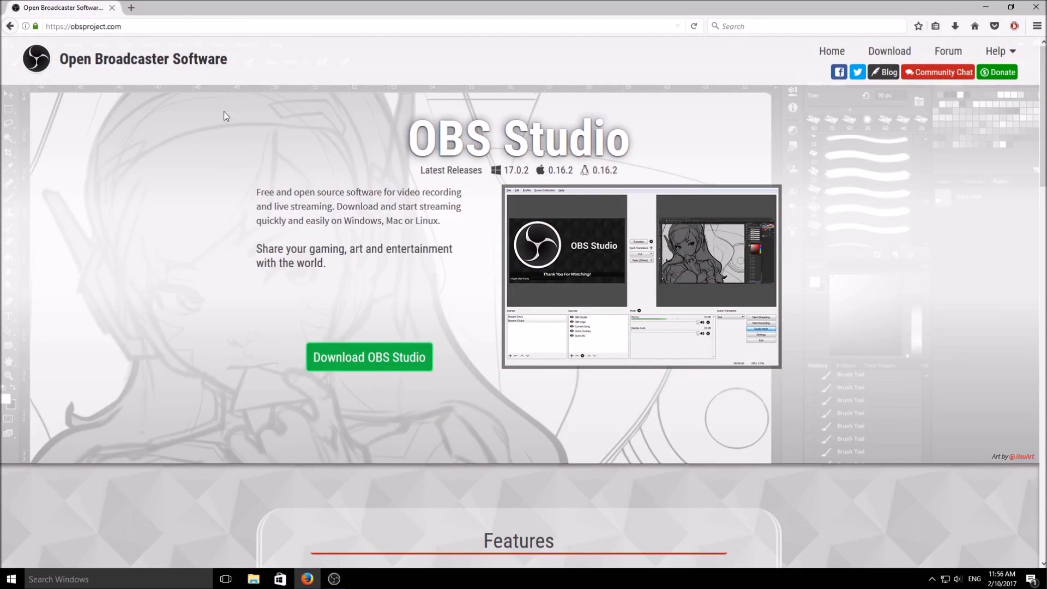
{"action": "scroll", "coordinate": [321, 287], "scroll_direction": "down", "scroll_amount": 3}
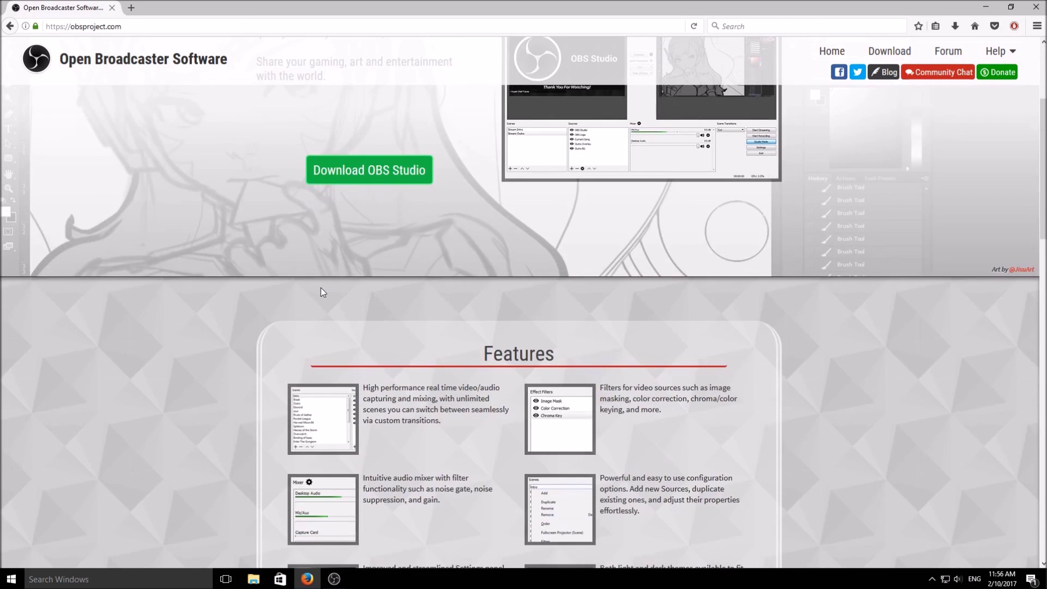
{"action": "scroll", "coordinate": [321, 287], "scroll_direction": "up", "scroll_amount": 3}
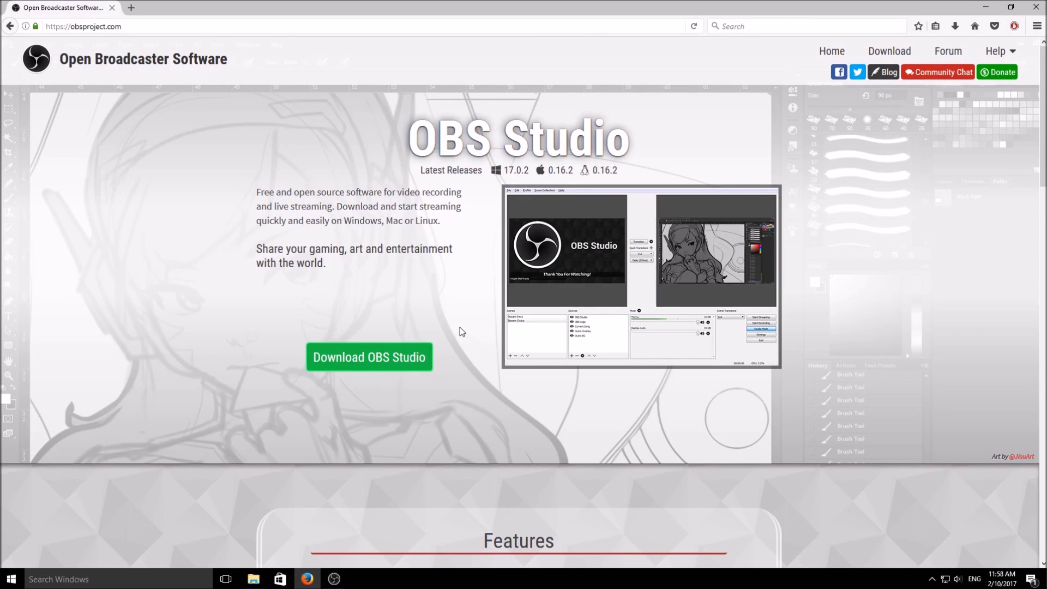
{"action": "left_click", "coordinate": [421, 362]}
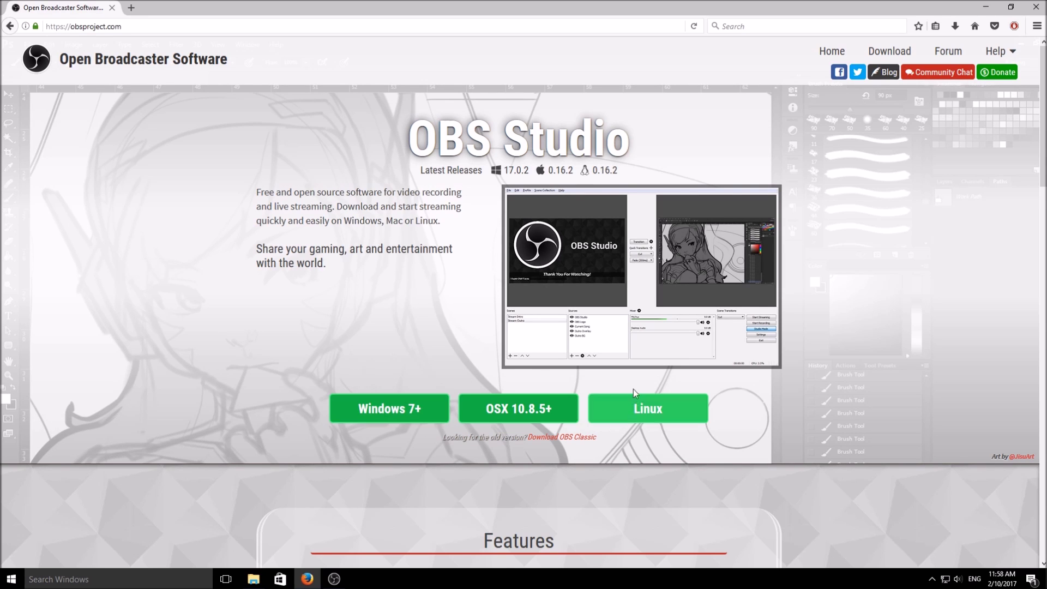
{"action": "left_click", "coordinate": [395, 409]}
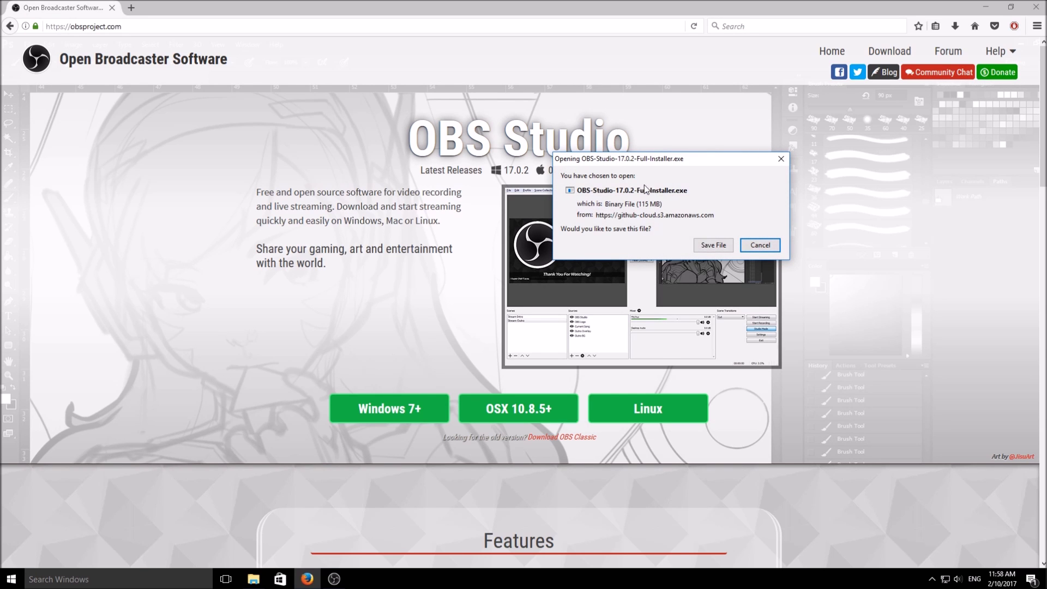
{"action": "left_click", "coordinate": [760, 245]}
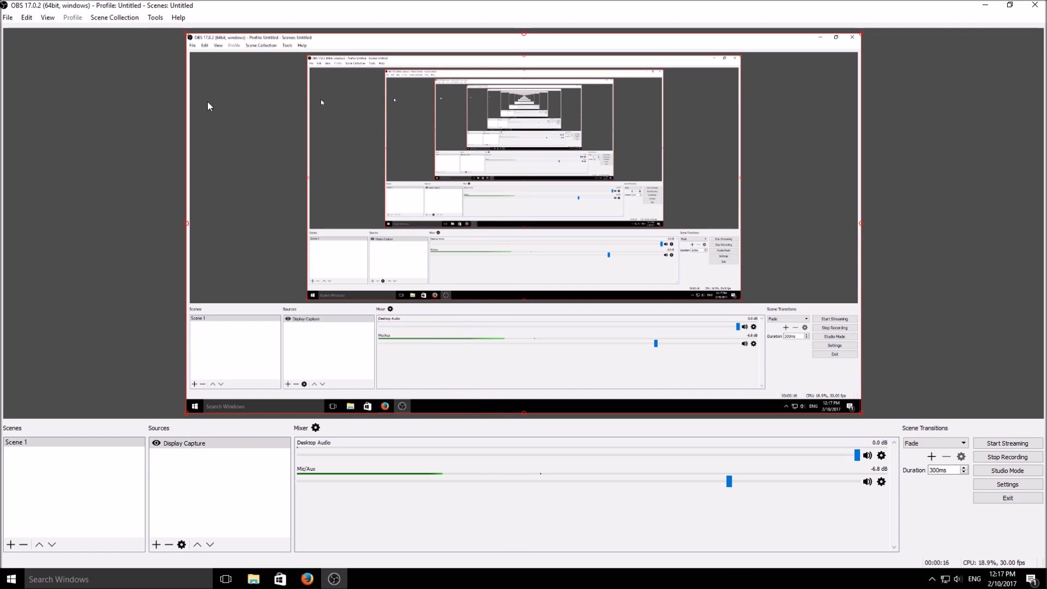
Step: Open the program settings and examine the General and Stream options, plus the video and audio bitrate choices under Output
{"action": "left_click", "coordinate": [8, 17]}
{"action": "left_click", "coordinate": [27, 60]}
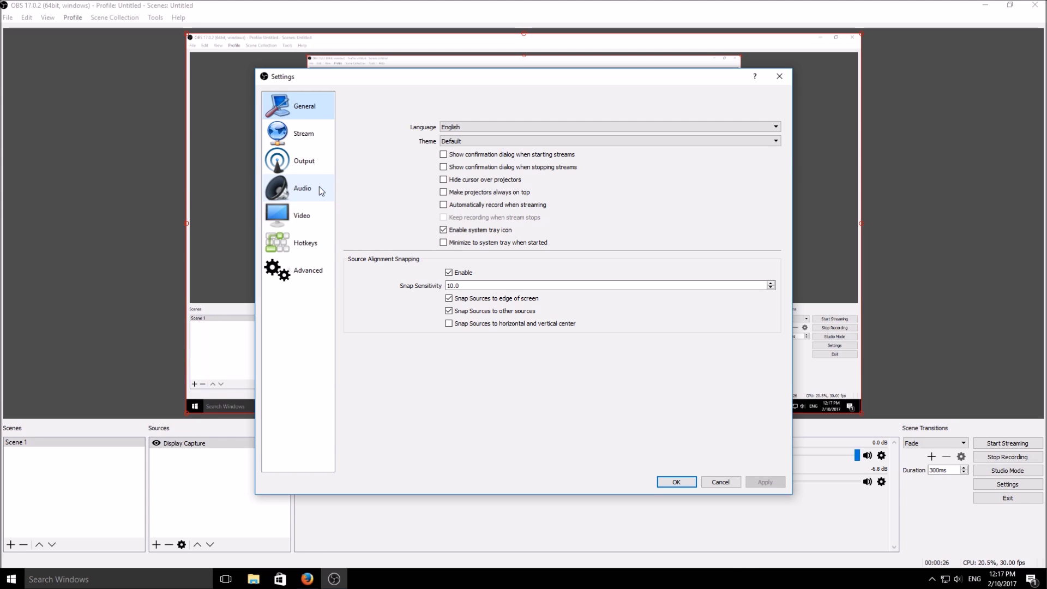
{"action": "left_click", "coordinate": [304, 139]}
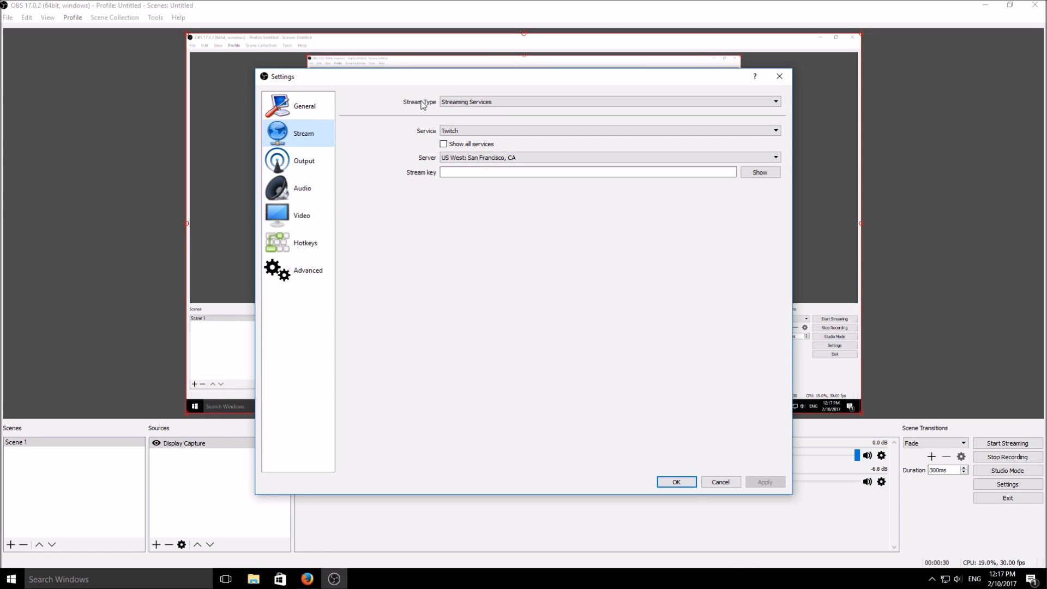
{"action": "left_click", "coordinate": [304, 160]}
{"action": "left_click", "coordinate": [474, 141]}
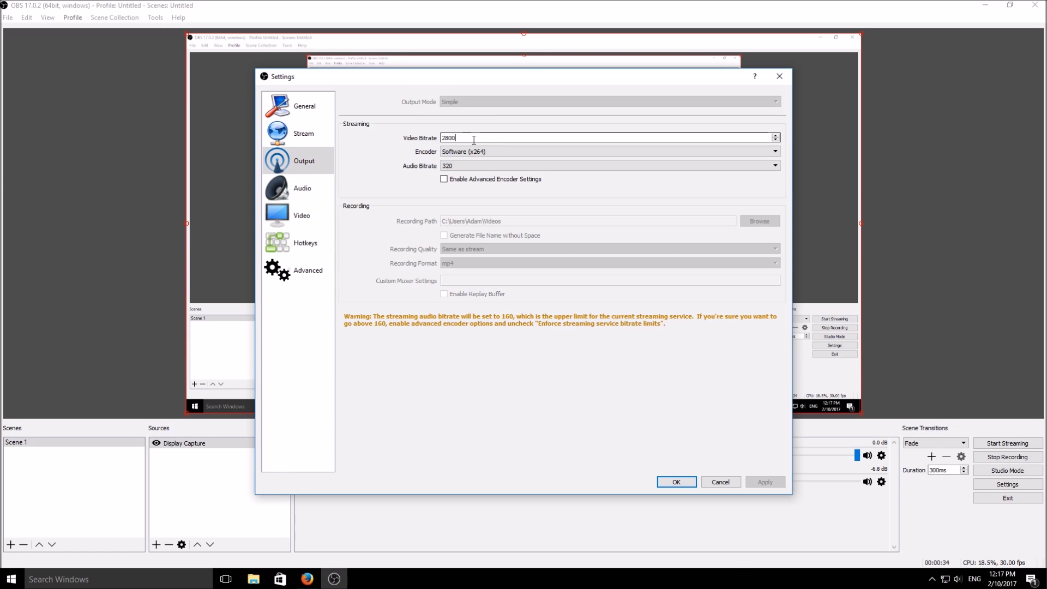
{"action": "left_click_drag", "start_coordinate": [450, 141], "coordinate": [419, 144]}
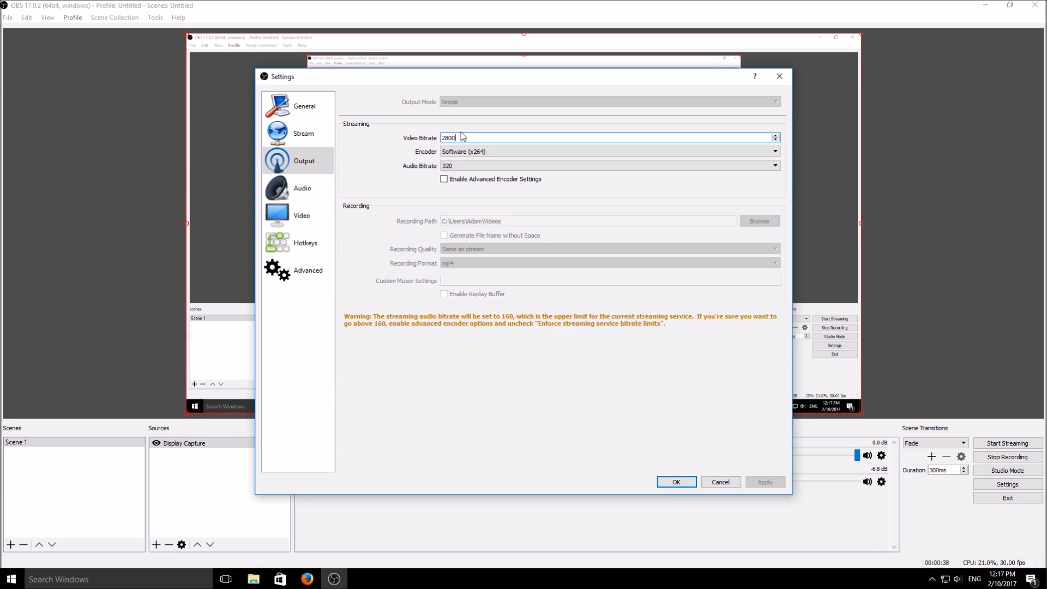
{"action": "left_click", "coordinate": [483, 165]}
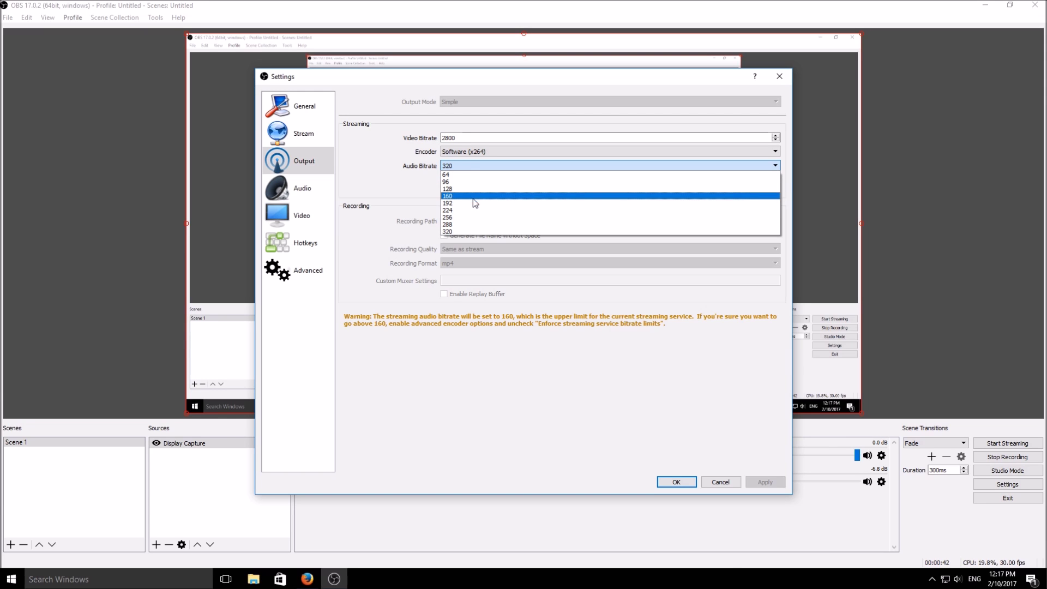
{"action": "left_click", "coordinate": [482, 166]}
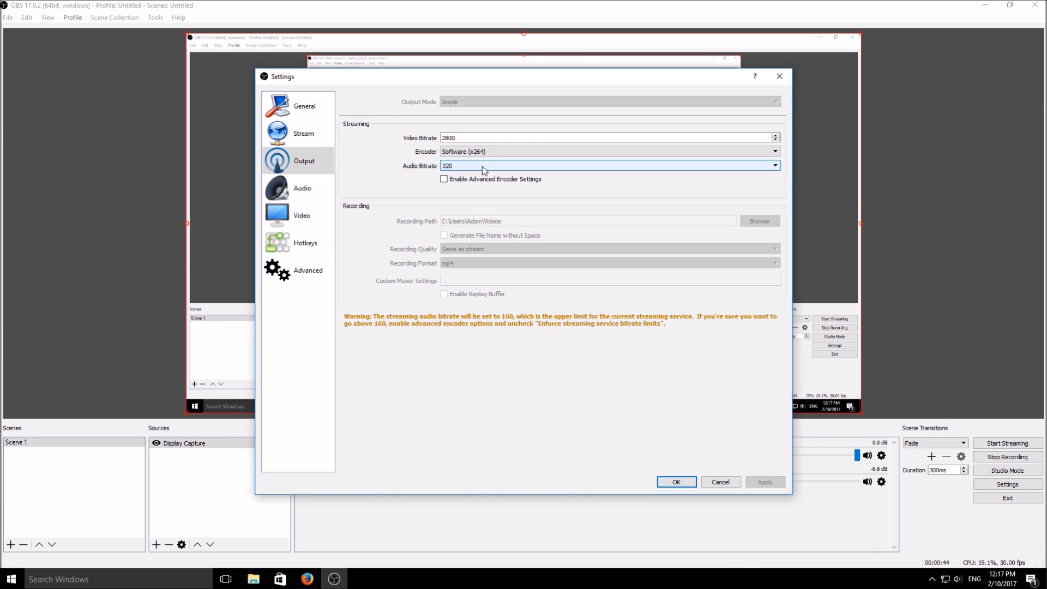
Step: Review the Audio, Video, Hotkeys and Advanced settings, and close the settings without saving
{"action": "left_click", "coordinate": [316, 195]}
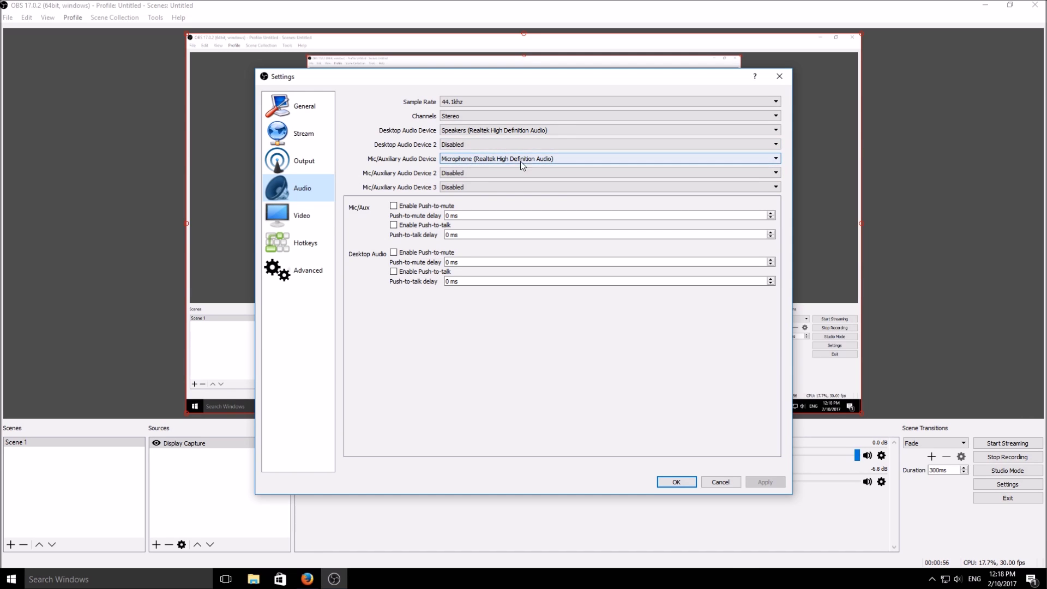
{"action": "left_click", "coordinate": [283, 222]}
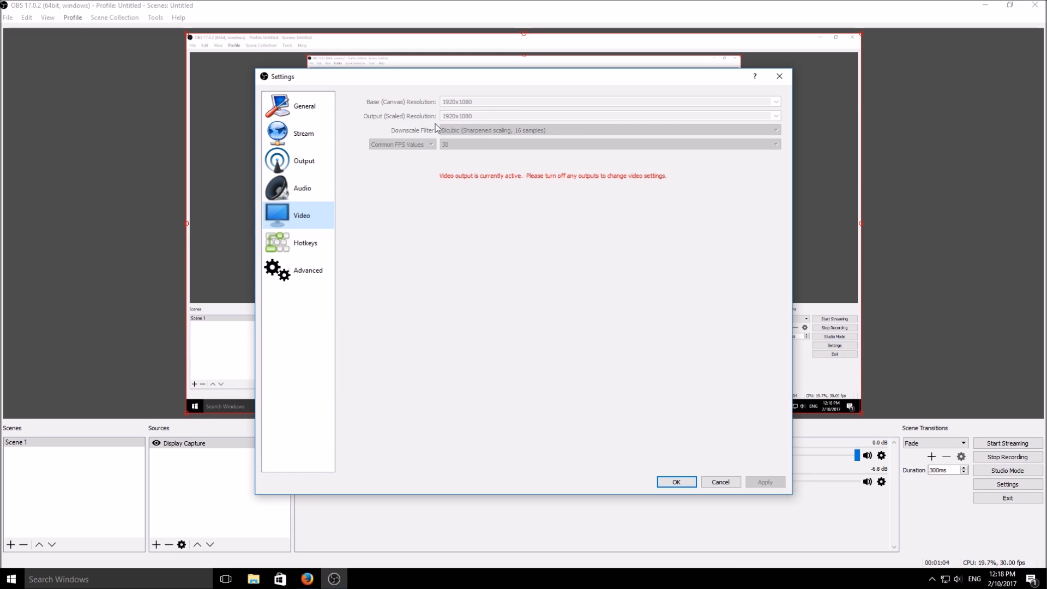
{"action": "left_click", "coordinate": [299, 249]}
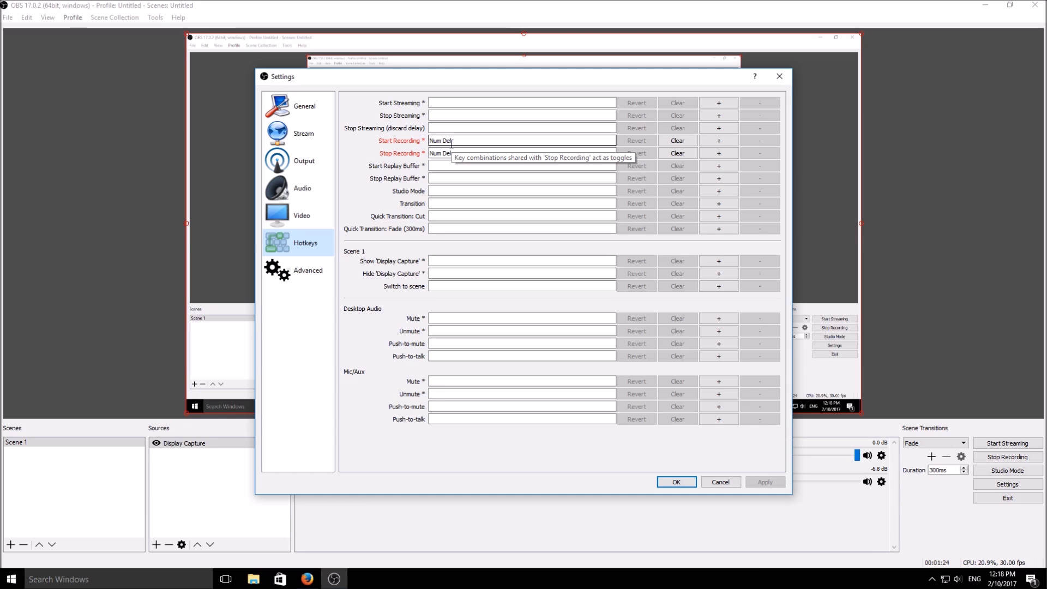
{"action": "left_click", "coordinate": [306, 280]}
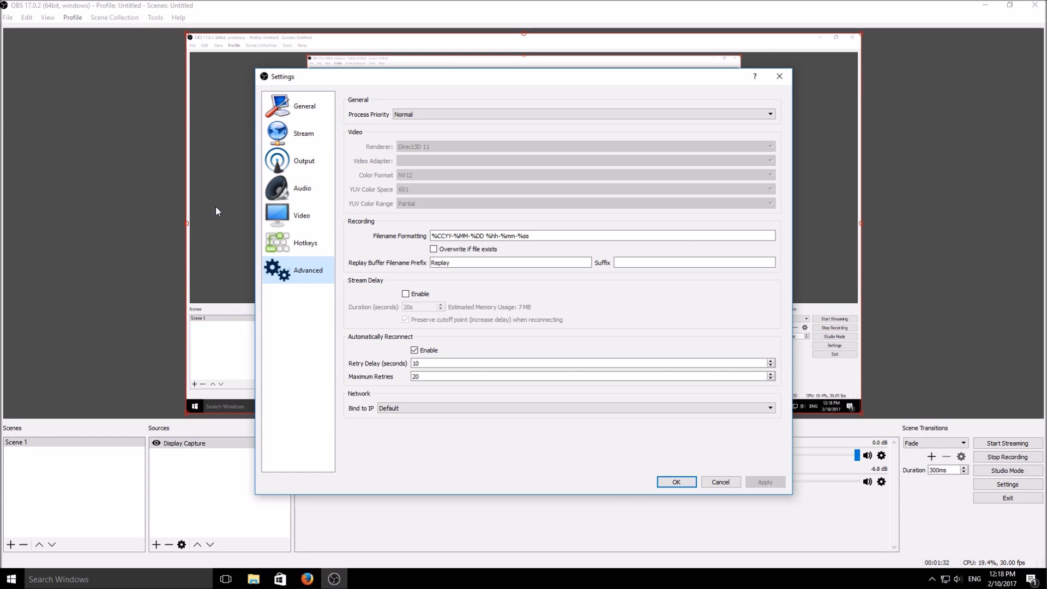
{"action": "left_click", "coordinate": [721, 482]}
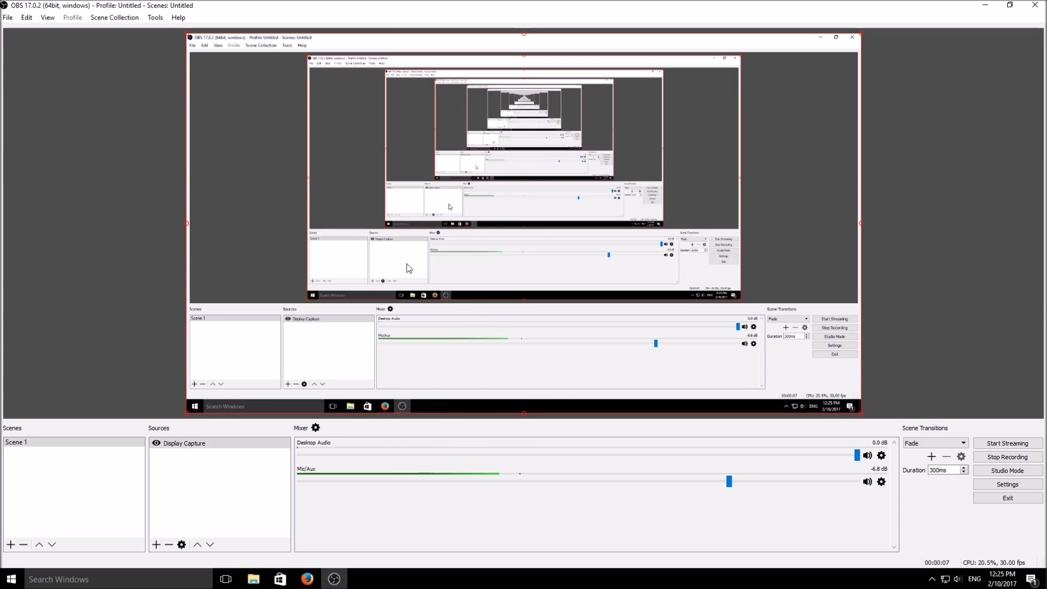
Step: Add a new scene named FGJNDXJH and keep Scene 1 as the active scene
{"action": "left_click", "coordinate": [37, 444]}
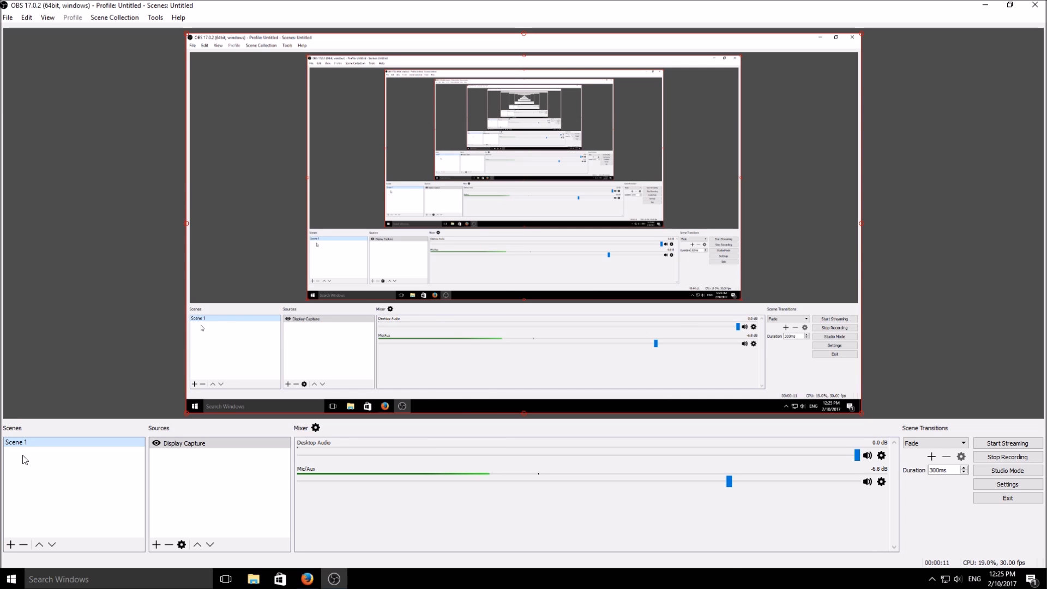
{"action": "left_click", "coordinate": [11, 544]}
{"action": "type", "text": "FGJNDXJH"}
{"action": "left_click", "coordinate": [505, 311]}
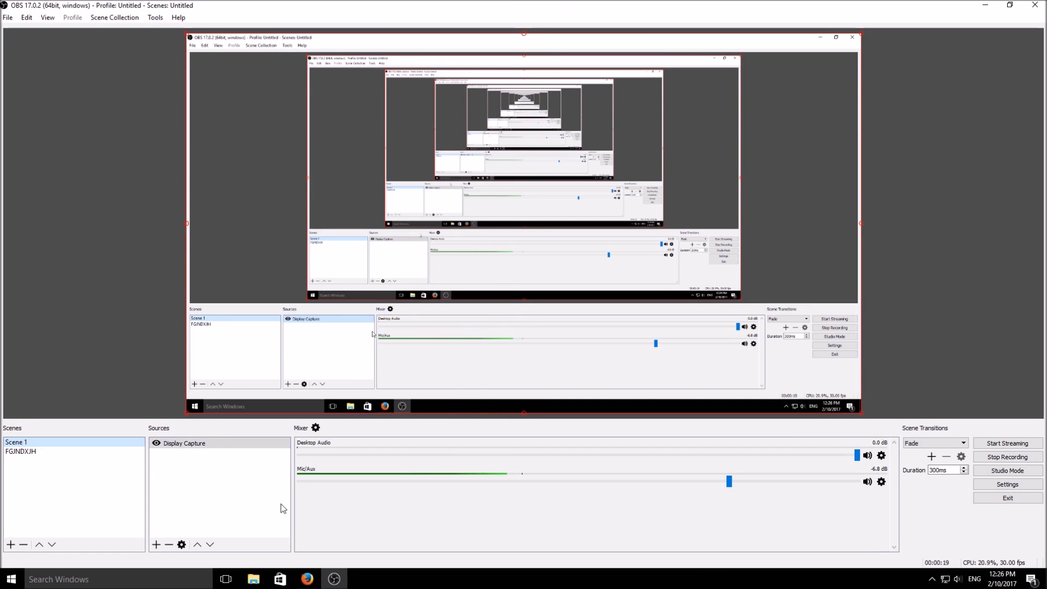
Step: Add a new Game Capture source named ARGHSDHBSZDF to Scene 1
{"action": "left_click", "coordinate": [157, 545]}
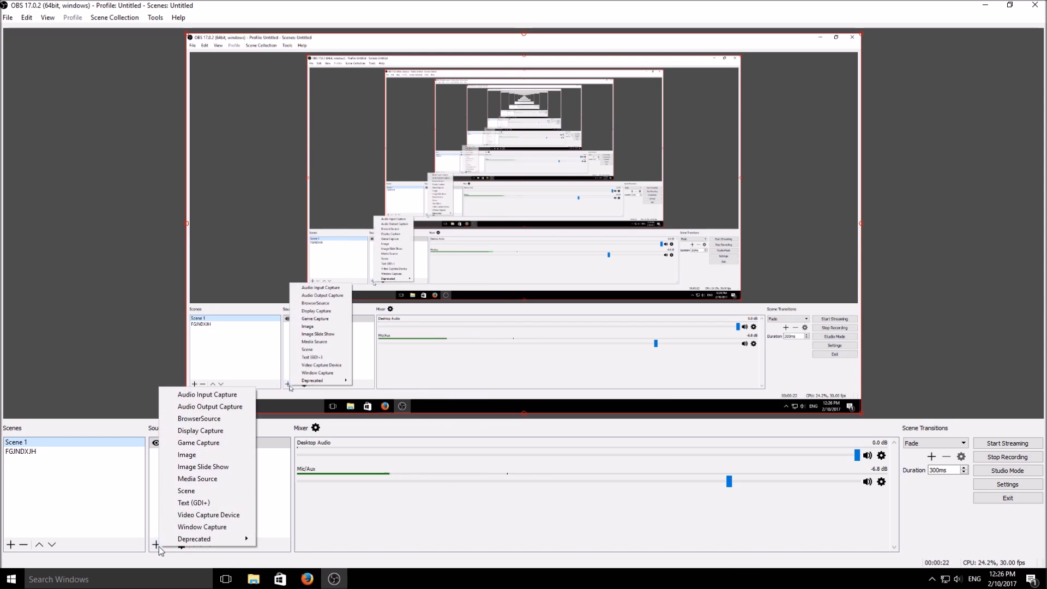
{"action": "left_click", "coordinate": [213, 443]}
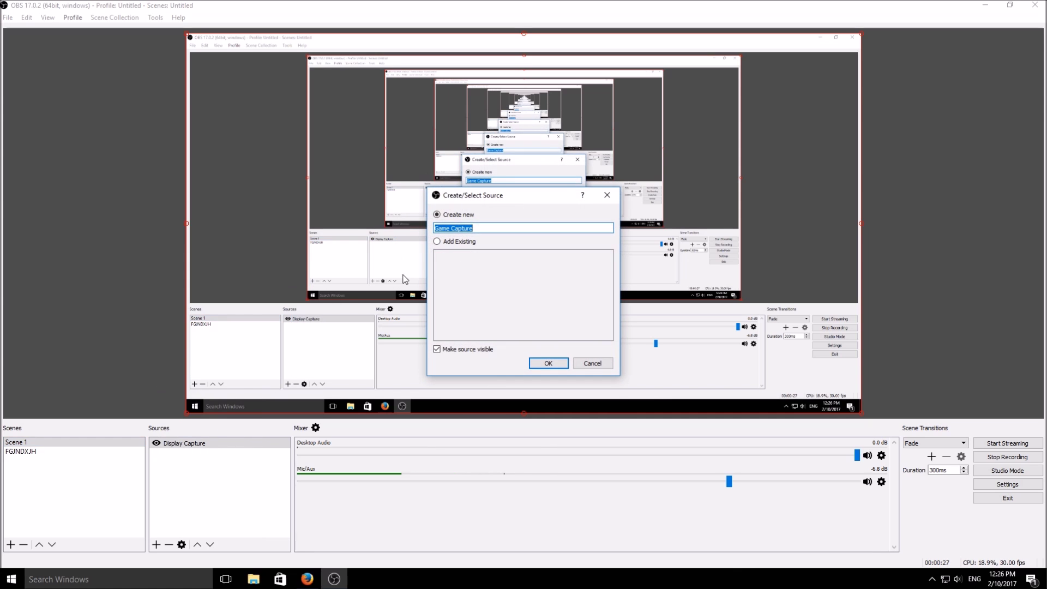
{"action": "type", "text": "ARGHSDHBSZDF"}
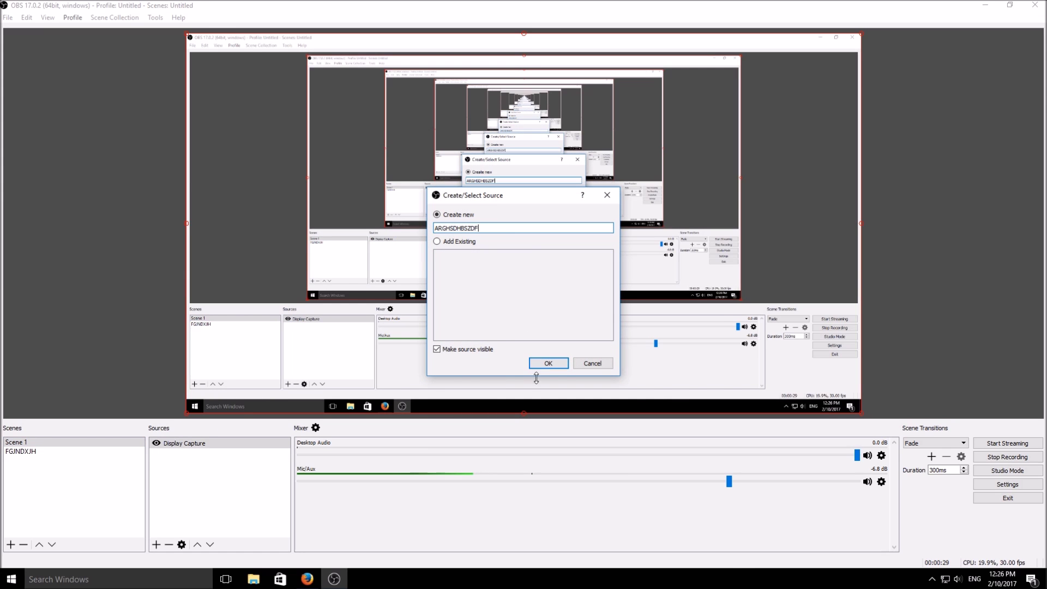
{"action": "left_click", "coordinate": [562, 369]}
Step: Try the Capture specific window mode for the game capture source and discard the property changes
{"action": "left_click", "coordinate": [463, 342]}
{"action": "left_click", "coordinate": [463, 358]}
{"action": "left_click", "coordinate": [470, 310]}
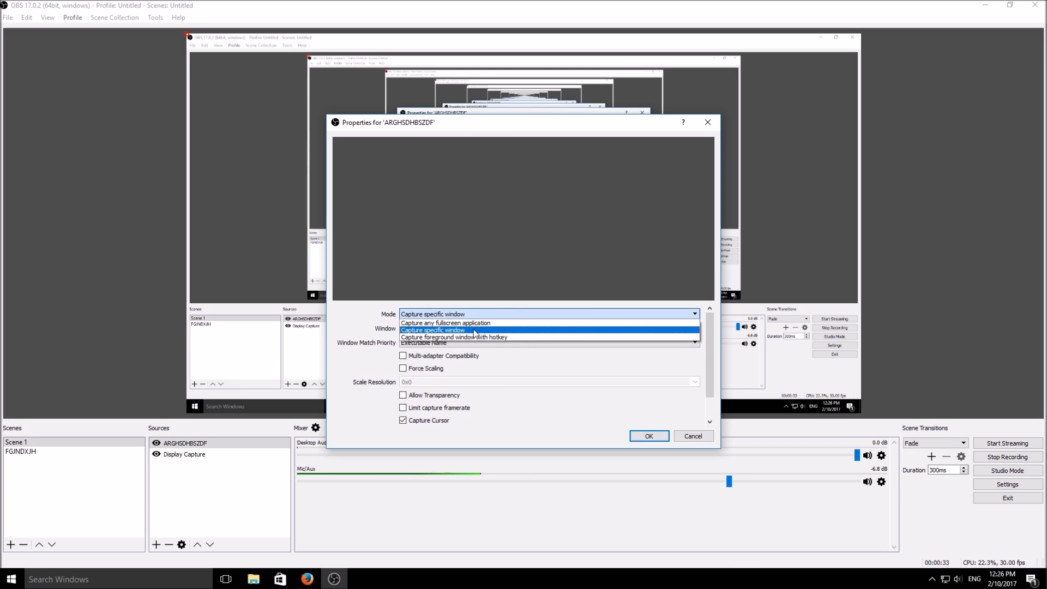
{"action": "left_click", "coordinate": [472, 334]}
{"action": "left_click", "coordinate": [507, 314]}
{"action": "left_click", "coordinate": [476, 330]}
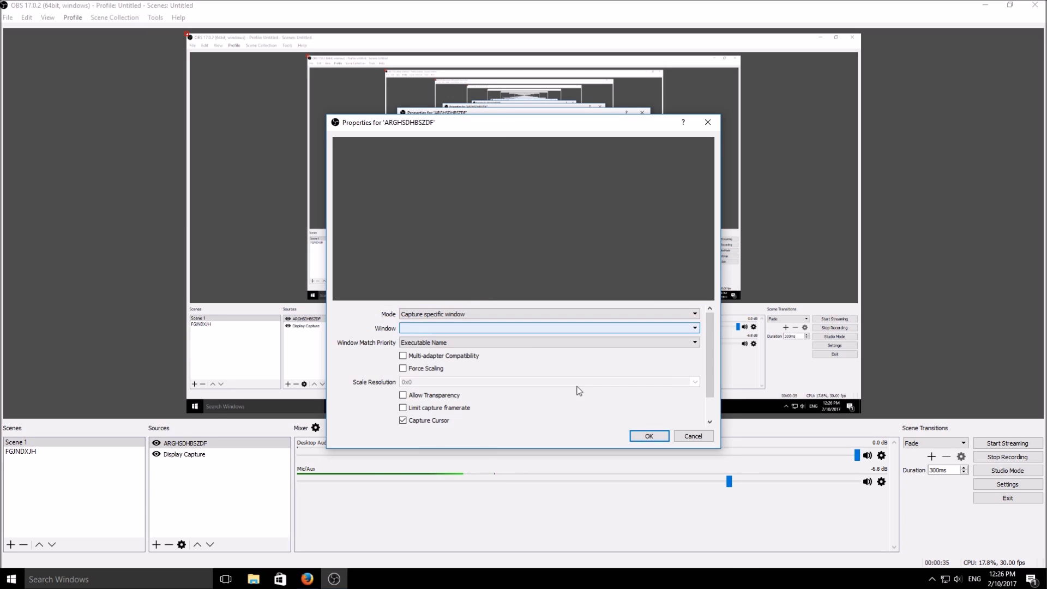
{"action": "left_click", "coordinate": [692, 436]}
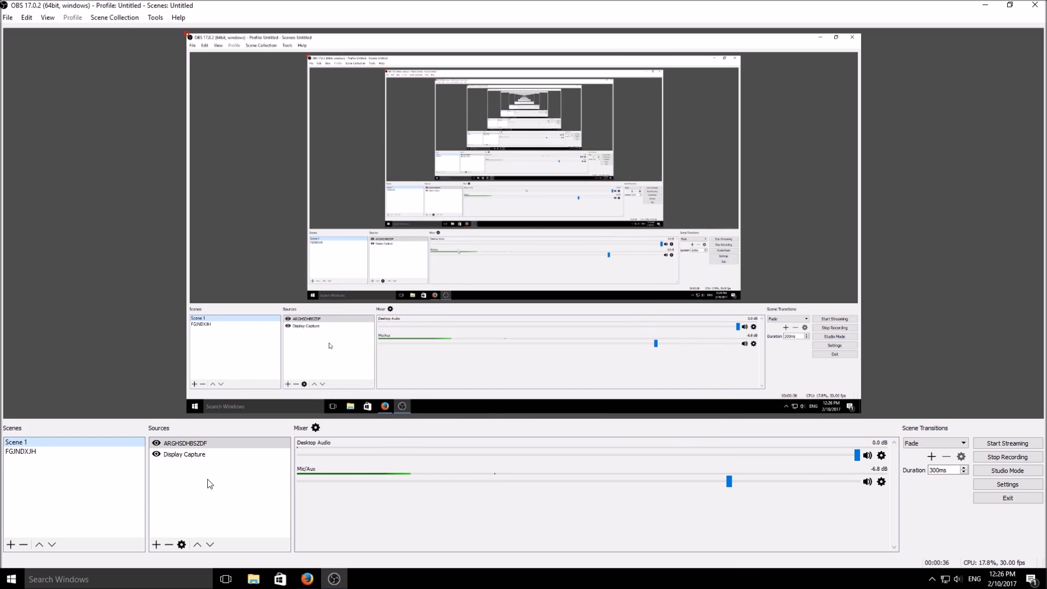
Step: Add a new Display Capture source named XFG to Scene 1
{"action": "left_click", "coordinate": [157, 545]}
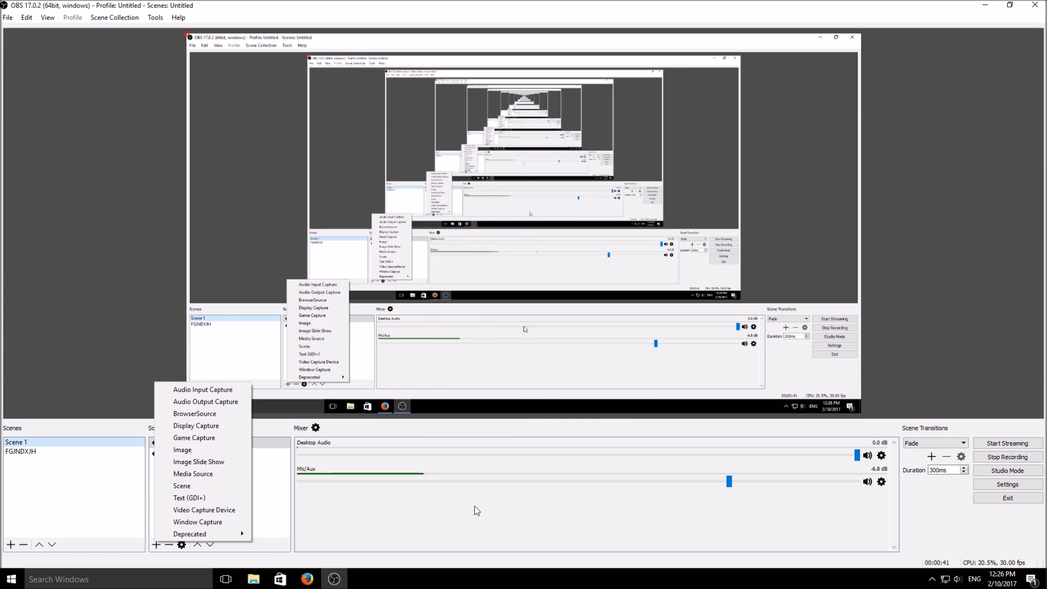
{"action": "left_click", "coordinate": [205, 431]}
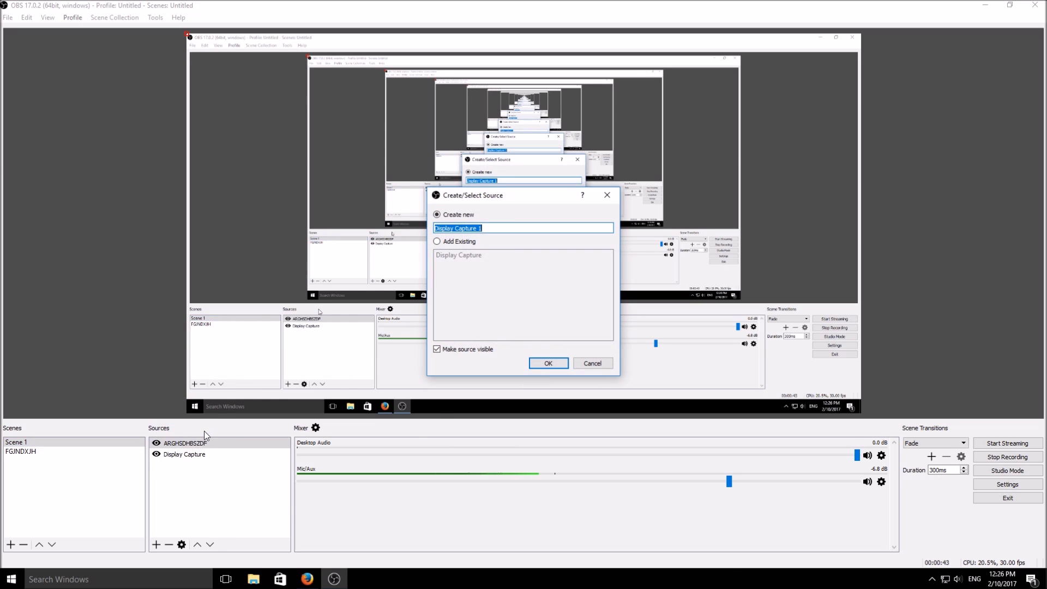
{"action": "type", "text": "XFG"}
{"action": "left_click", "coordinate": [547, 365]}
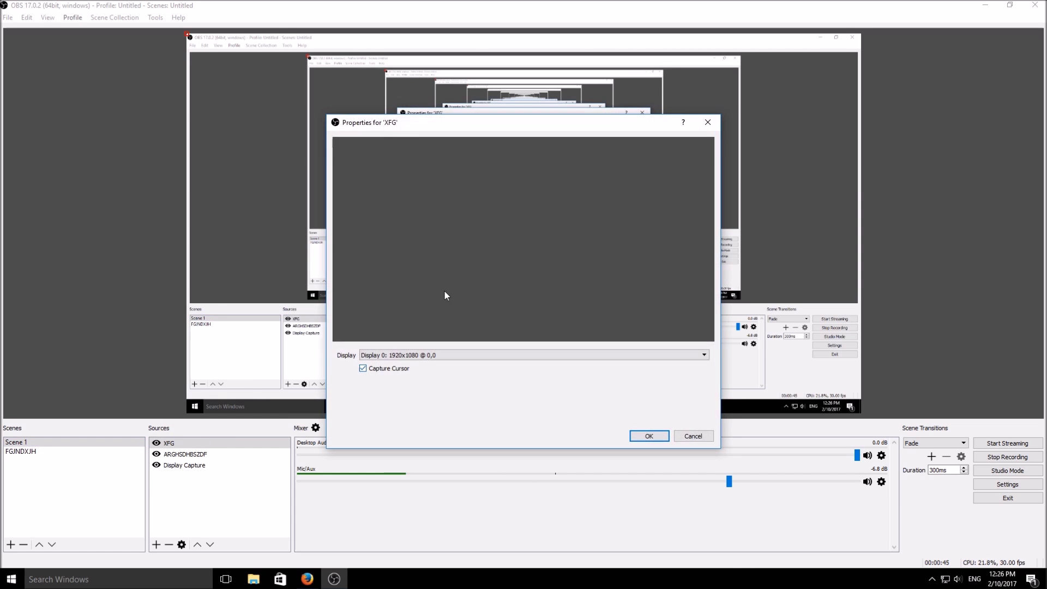
Step: Check the display choices for the XFG source, turn off Capture Cursor, and discard the property changes
{"action": "left_click", "coordinate": [434, 355]}
{"action": "left_click", "coordinate": [434, 358]}
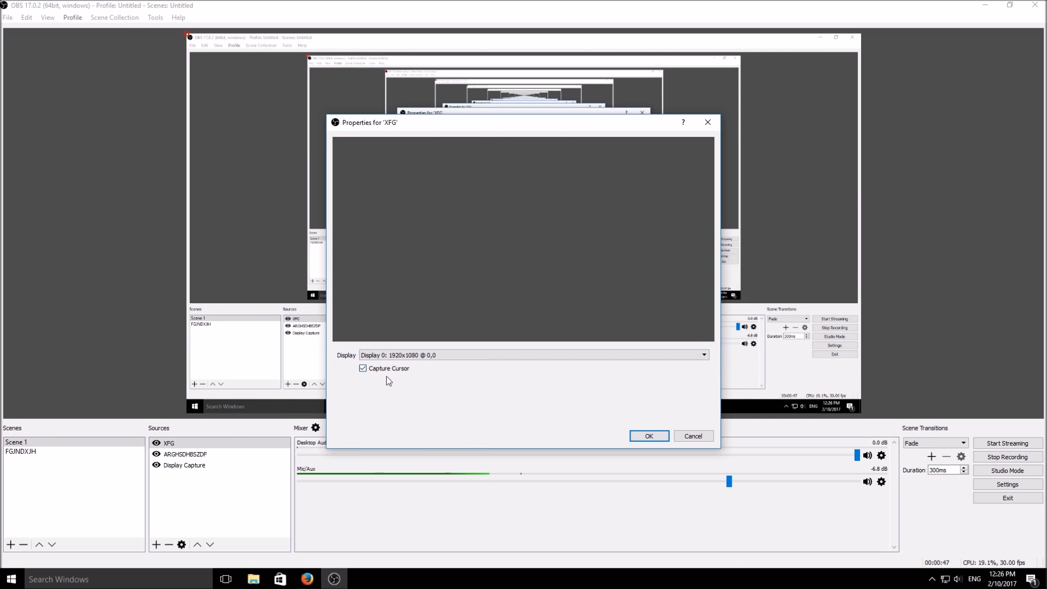
{"action": "left_click", "coordinate": [363, 369]}
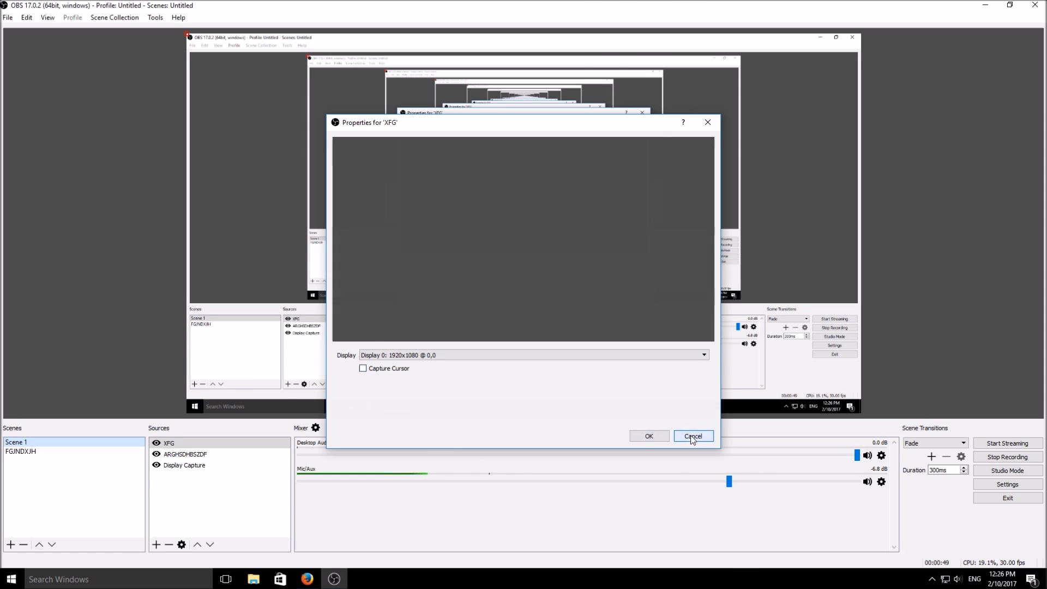
{"action": "left_click", "coordinate": [693, 436]}
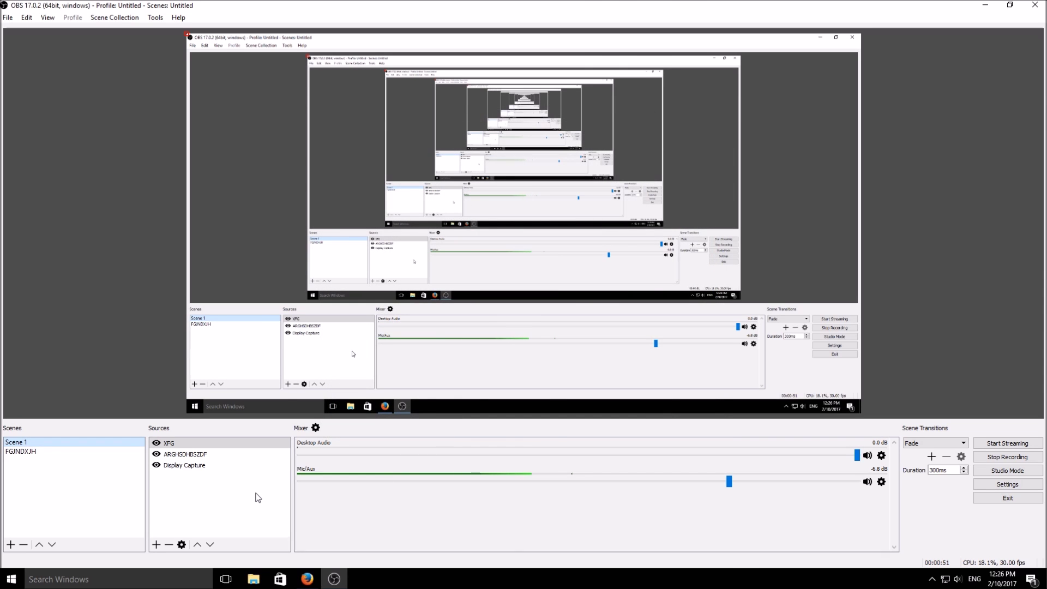
Step: Examine the Mic/Aux and Desktop Audio volume values in the advanced audio properties, and close them
{"action": "left_click", "coordinate": [315, 428]}
{"action": "left_click_drag", "start_coordinate": [387, 192], "coordinate": [380, 216]}
{"action": "double_click", "coordinate": [371, 246]}
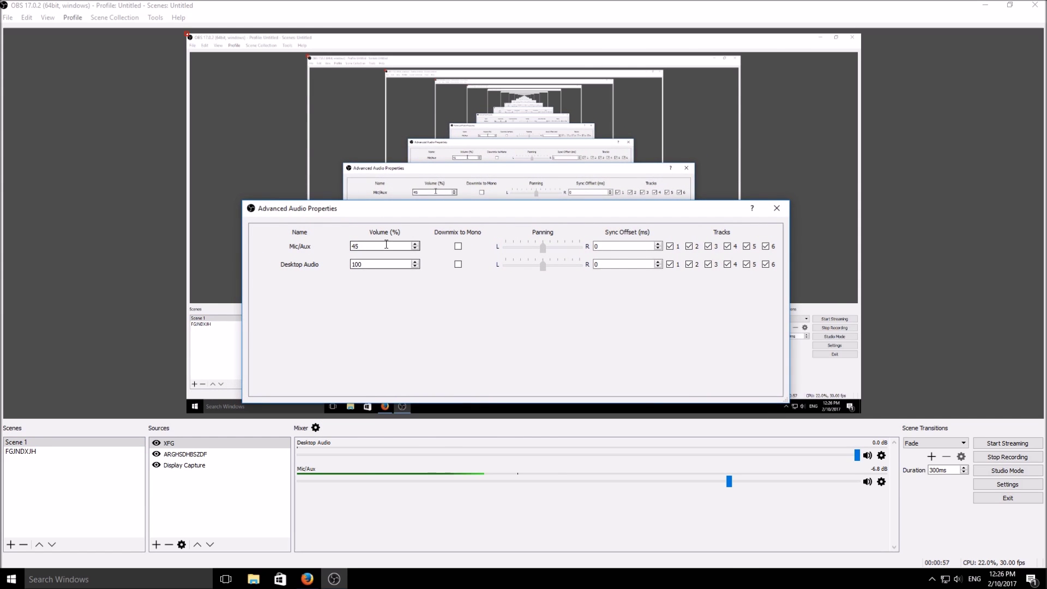
{"action": "left_click", "coordinate": [379, 264]}
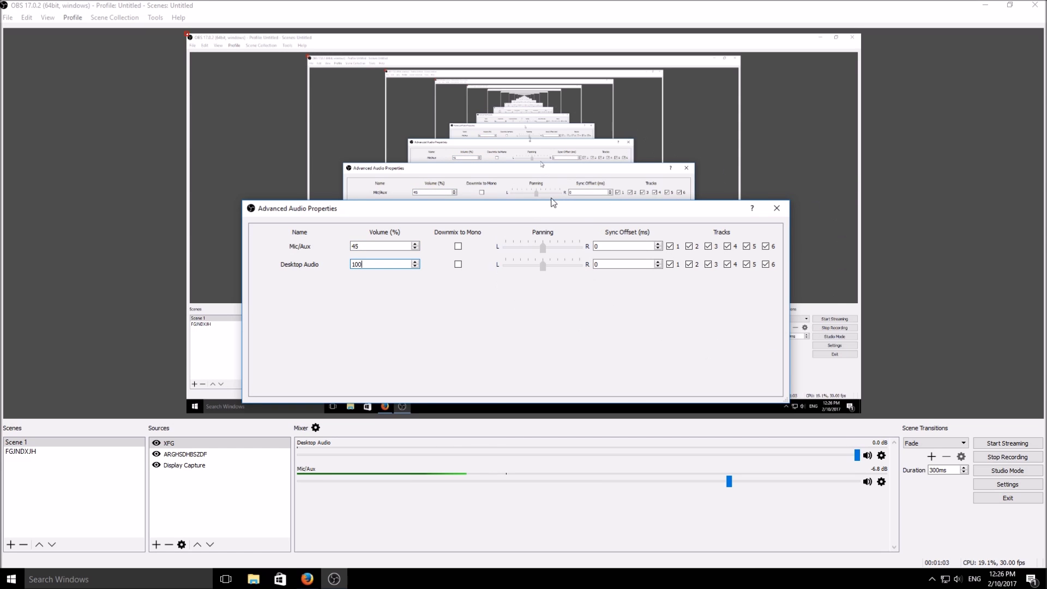
{"action": "left_click", "coordinate": [777, 208]}
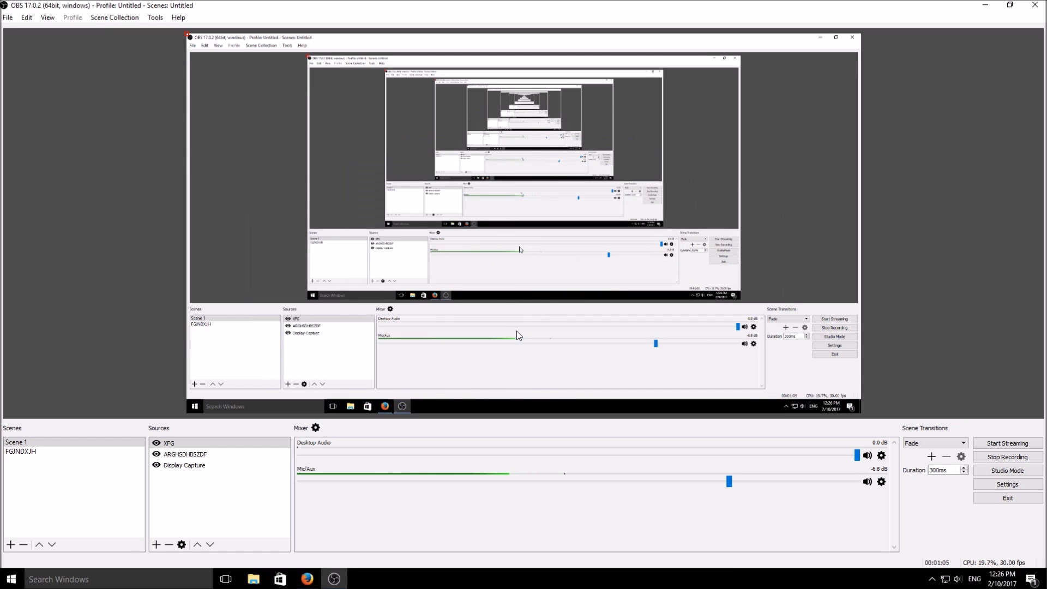